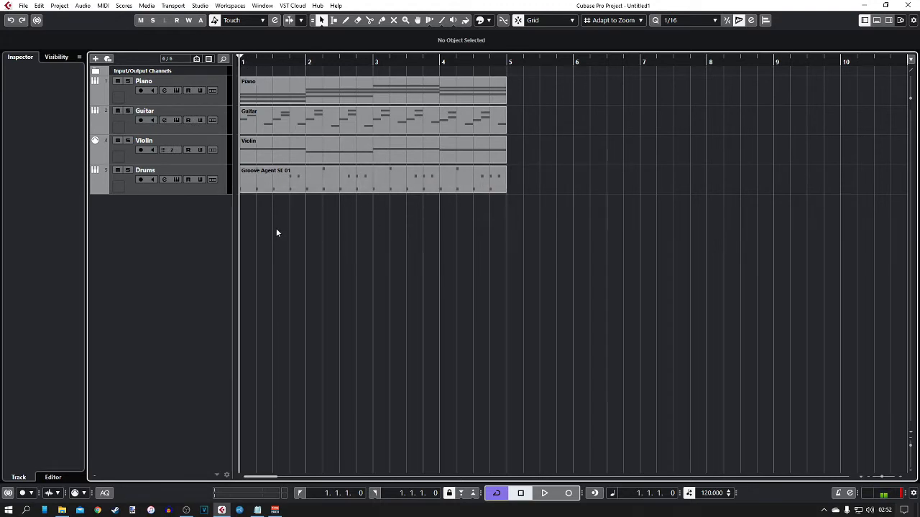
# - Play the four-bar arrangement through once to hear all the tracks together
pyautogui.press('space')
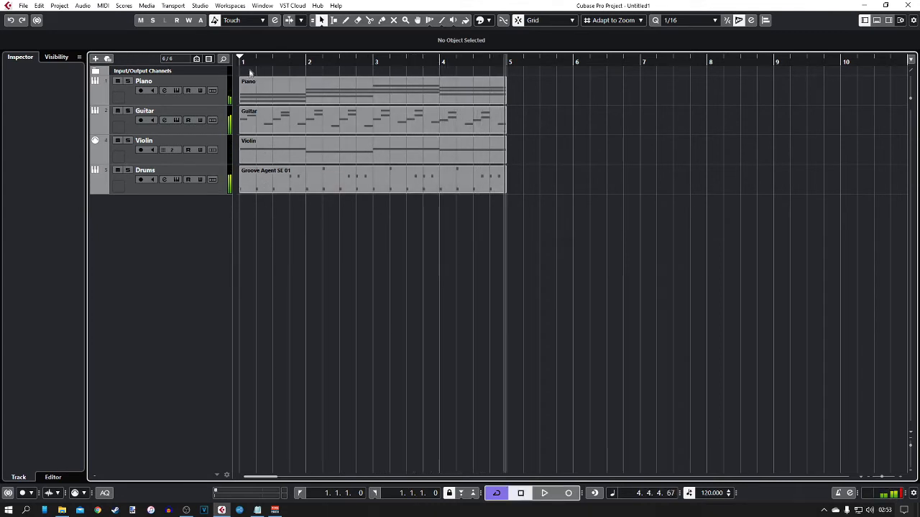
pyautogui.moveTo(249, 64); pyautogui.dragTo(282, 255)
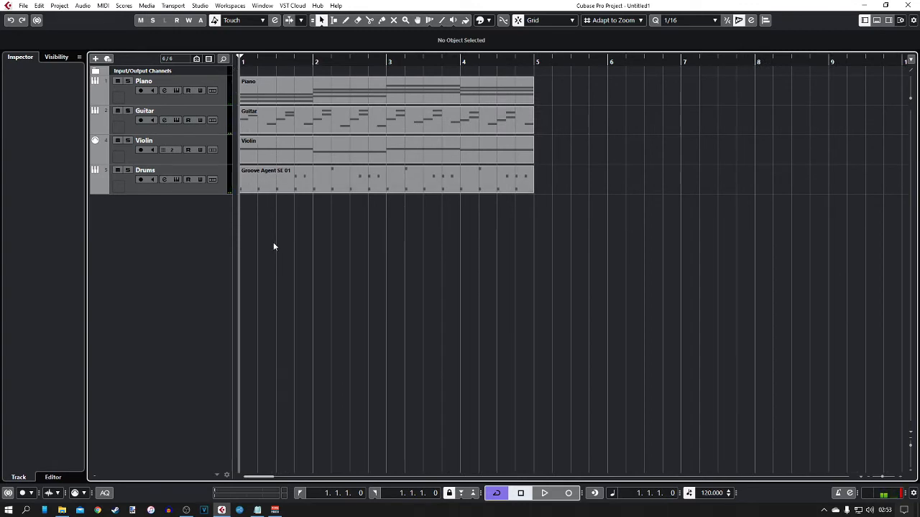
# - Show the MixConsole below the arrangement and set the cycle range from bar 1 to bar 5
pyautogui.click(876, 21)
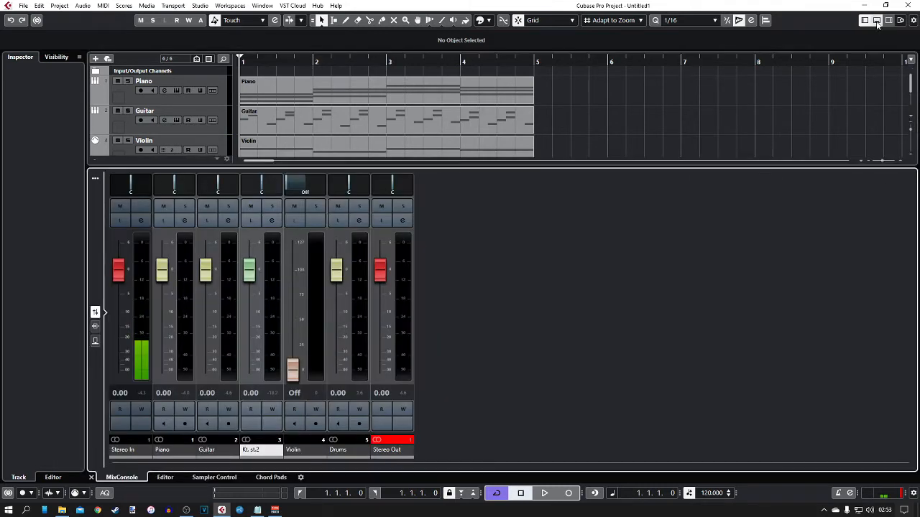
pyautogui.click(165, 478)
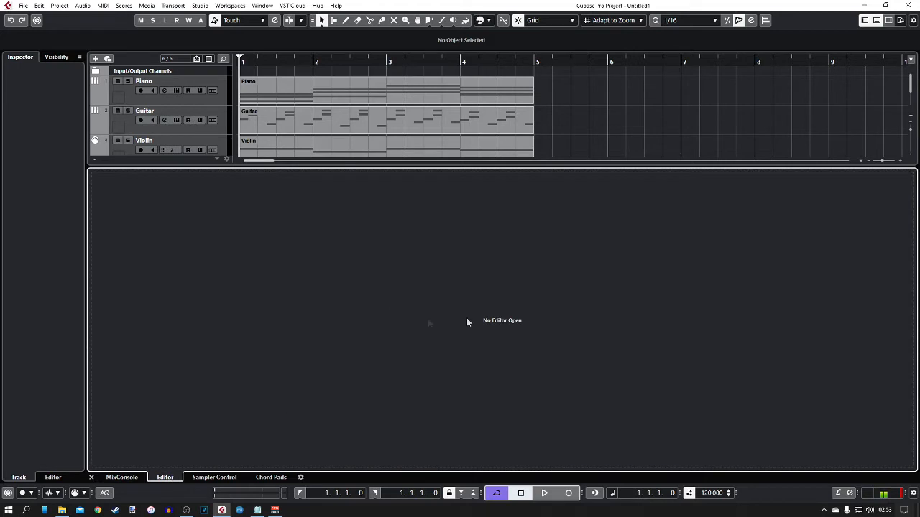
pyautogui.click(120, 478)
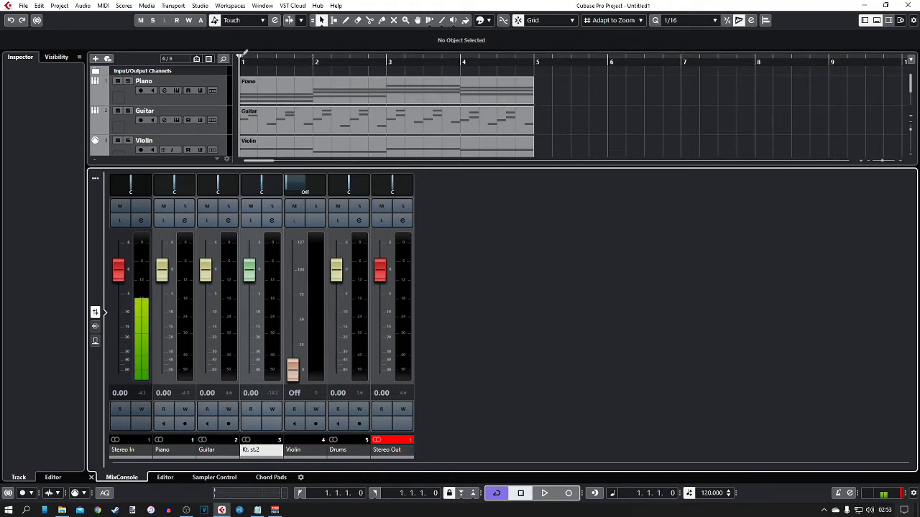
pyautogui.moveTo(242, 54); pyautogui.dragTo(541, 92)
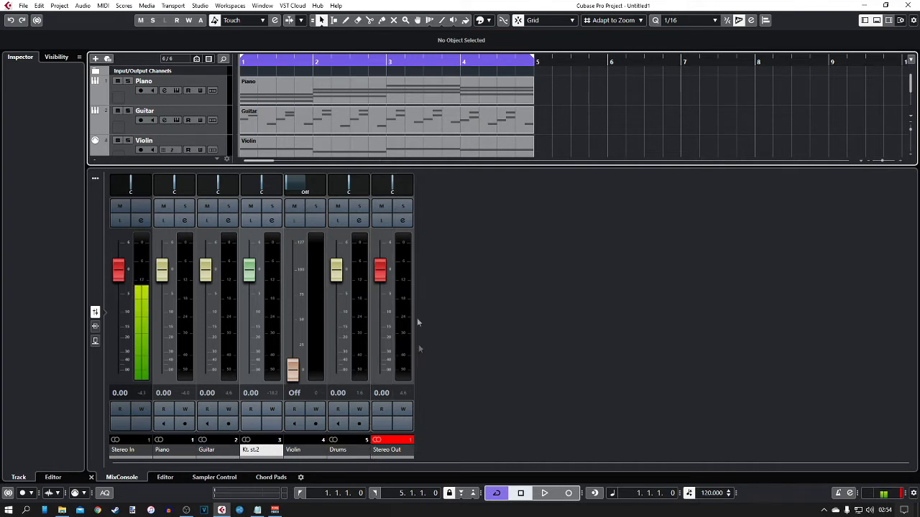
# - Examine the channel settings of the Stereo Out channel and close them
pyautogui.click(401, 223)
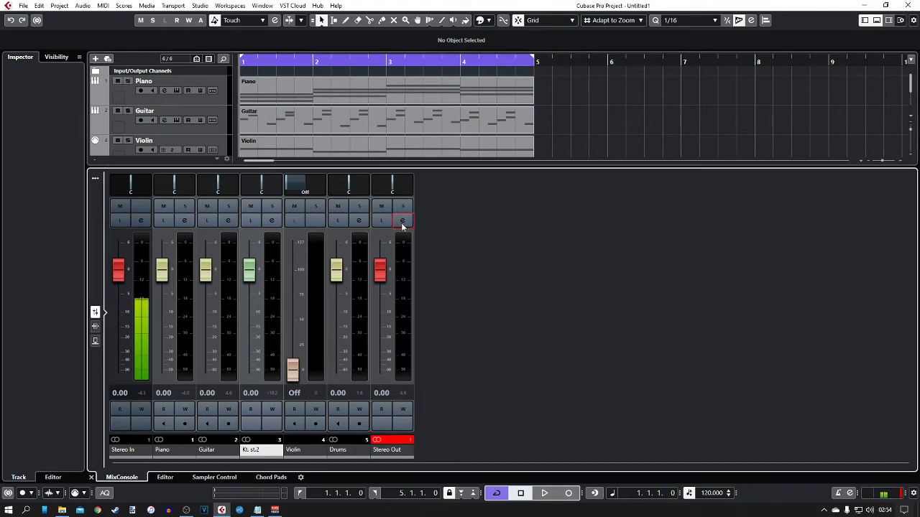
pyautogui.moveTo(408, 158); pyautogui.dragTo(488, 174)
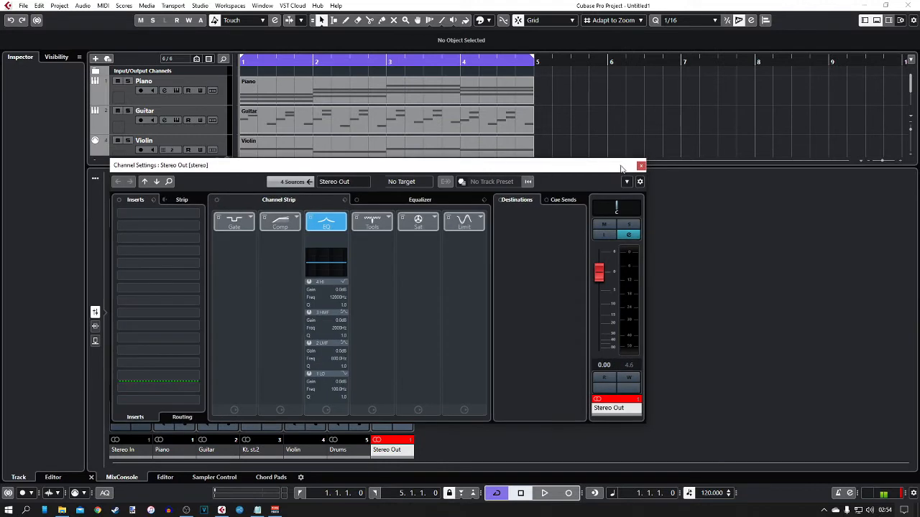
pyautogui.click(643, 167)
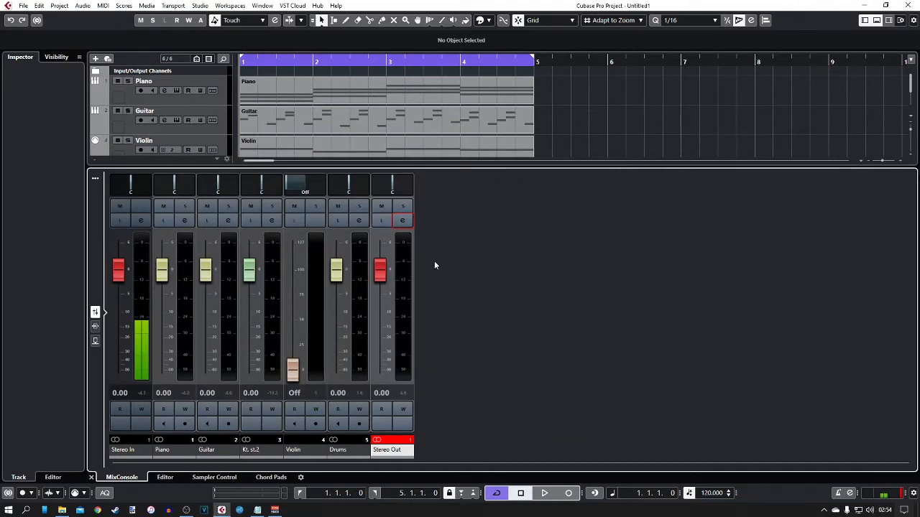
# - Try small level changes on the Stereo Out fader, ending at 0.44 dB
pyautogui.moveTo(381, 271)
pyautogui.mouseDown()
pyautogui.moveTo(381, 370)
pyautogui.moveTo(381, 256)
pyautogui.moveTo(384, 372)
pyautogui.moveTo(385, 249)
pyautogui.moveTo(385, 370)
pyautogui.moveTo(384, 270)
pyautogui.mouseUp()
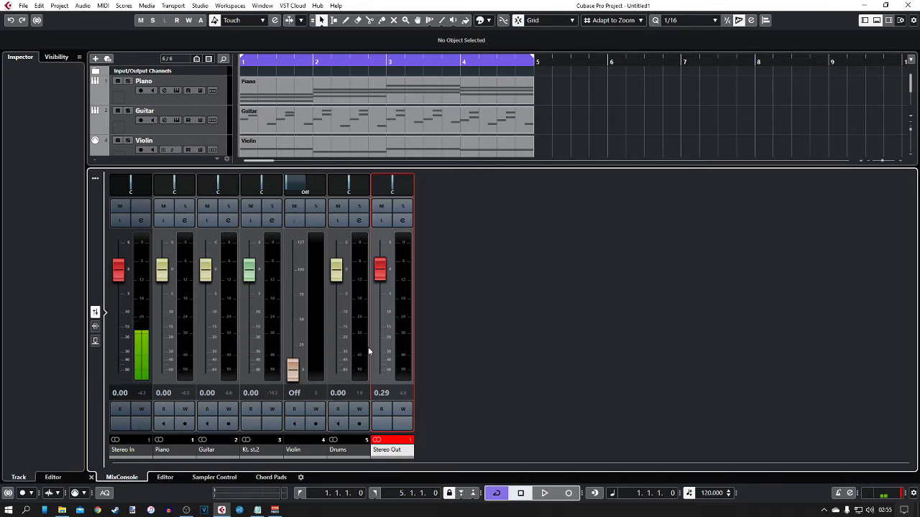
pyautogui.moveTo(380, 274)
pyautogui.mouseDown()
pyautogui.moveTo(380, 350)
pyautogui.moveTo(380, 277)
pyautogui.mouseUp()
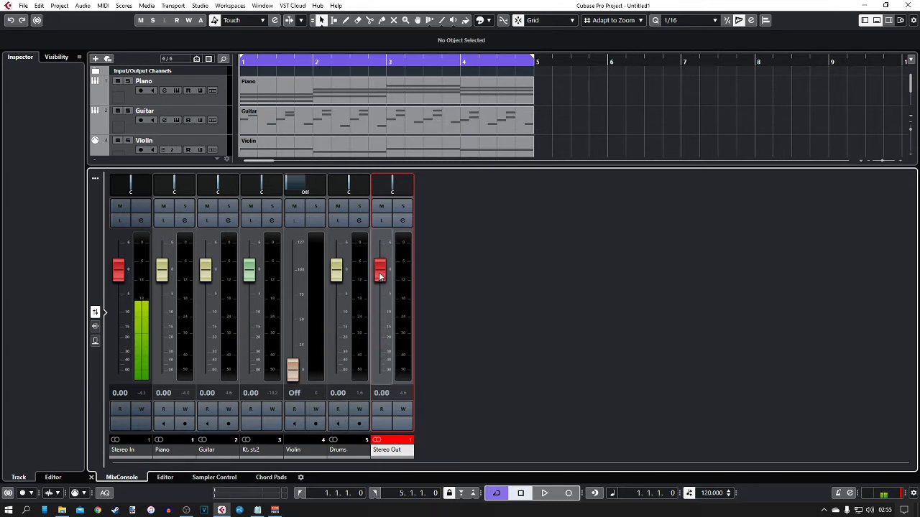
pyautogui.click(342, 380)
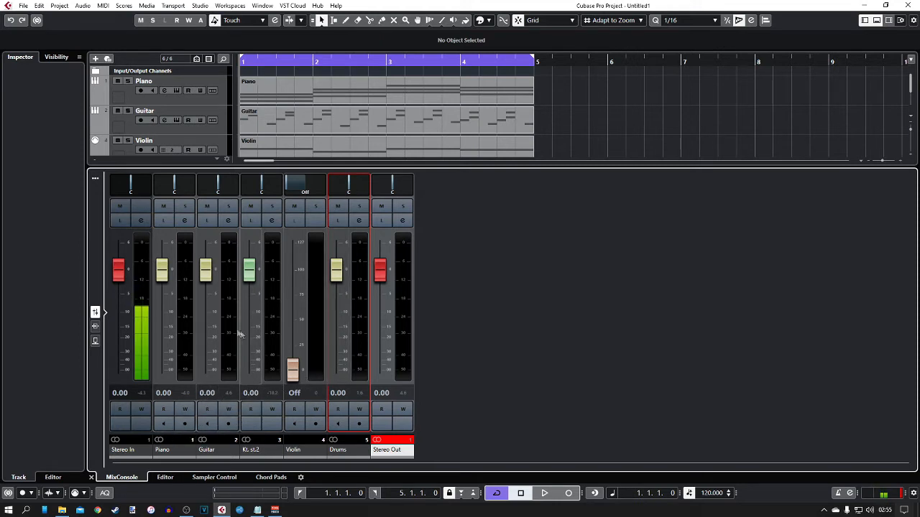
pyautogui.click(382, 279)
pyautogui.moveTo(382, 279); pyautogui.dragTo(386, 279)
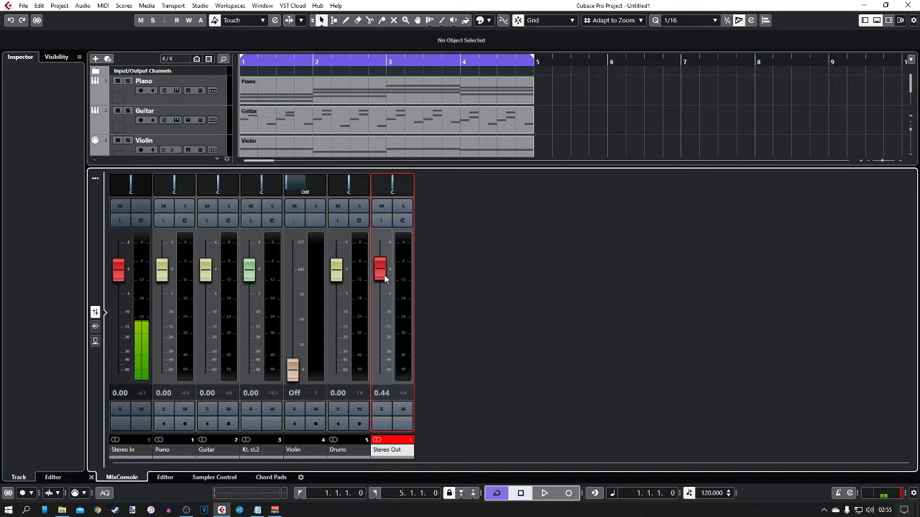
# - Try different fader levels on the Piano channel, from 6.02 down to -14.3 dB, and 0.73 dB on the Guitar channel
pyautogui.moveTo(163, 273); pyautogui.dragTo(168, 233)
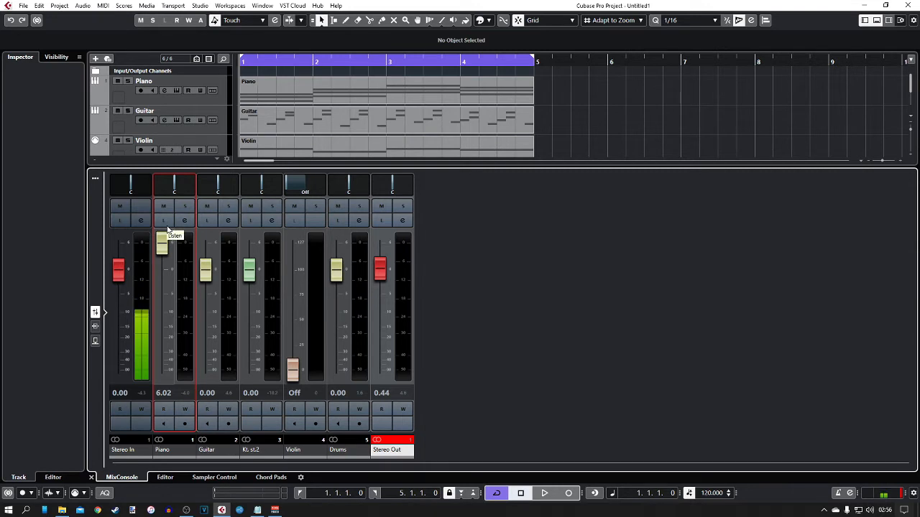
pyautogui.moveTo(164, 243); pyautogui.dragTo(207, 267)
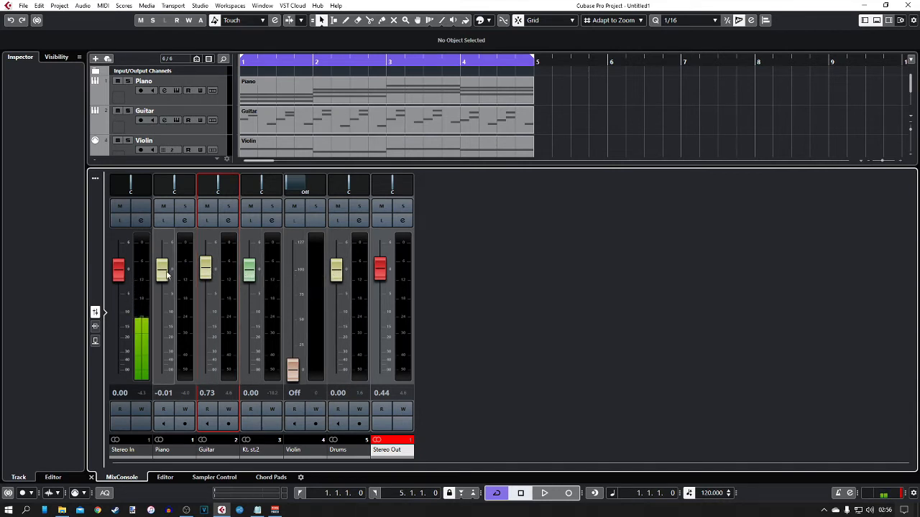
pyautogui.moveTo(165, 278); pyautogui.dragTo(165, 309)
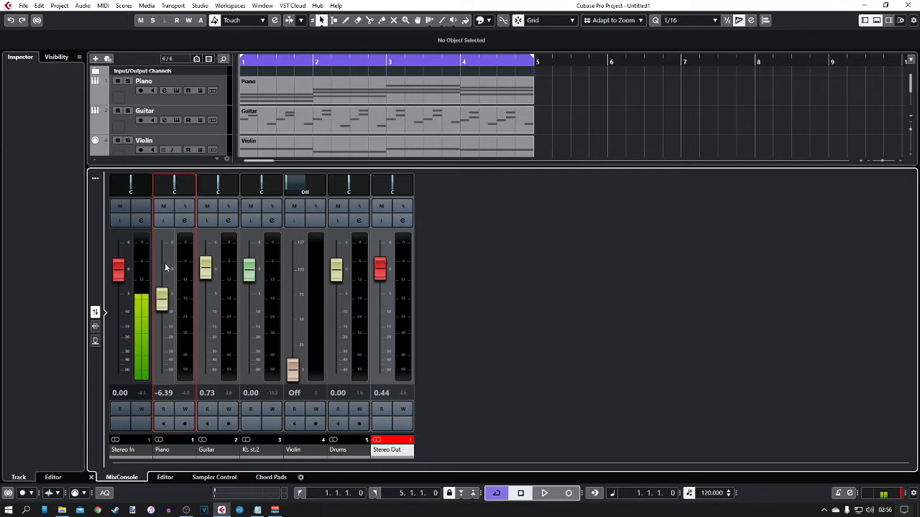
pyautogui.moveTo(165, 300); pyautogui.dragTo(164, 316)
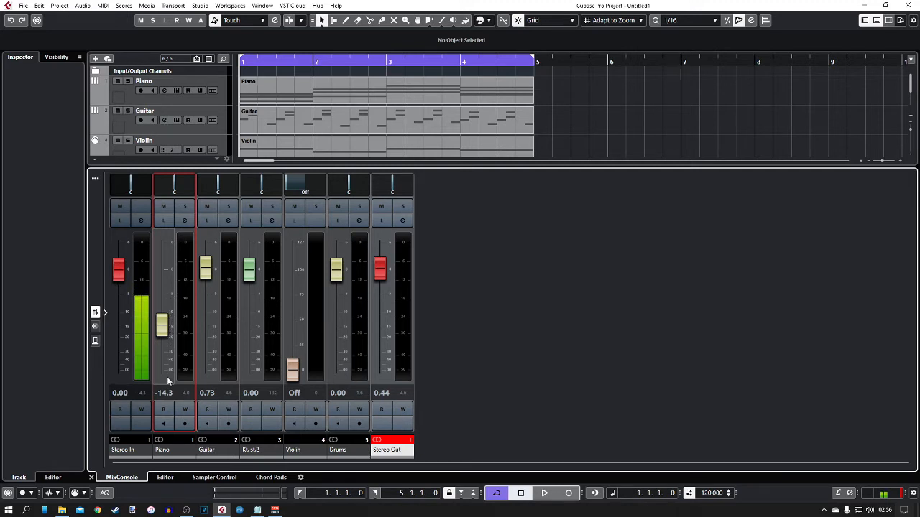
# - Reset the Piano, Guitar, Drums and Stereo Out faders to 0.00 dB
pyautogui.moveTo(162, 328); pyautogui.dragTo(205, 273)
pyautogui.click(337, 273)
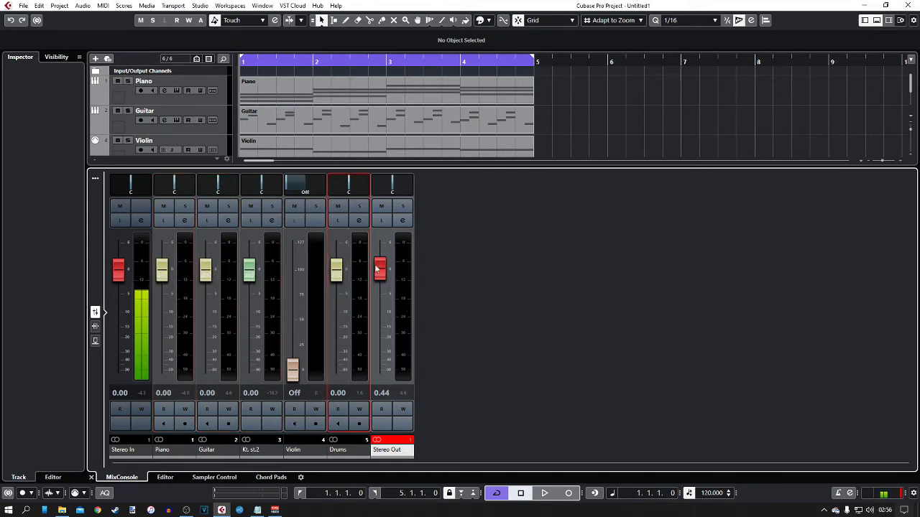
pyautogui.click(378, 278)
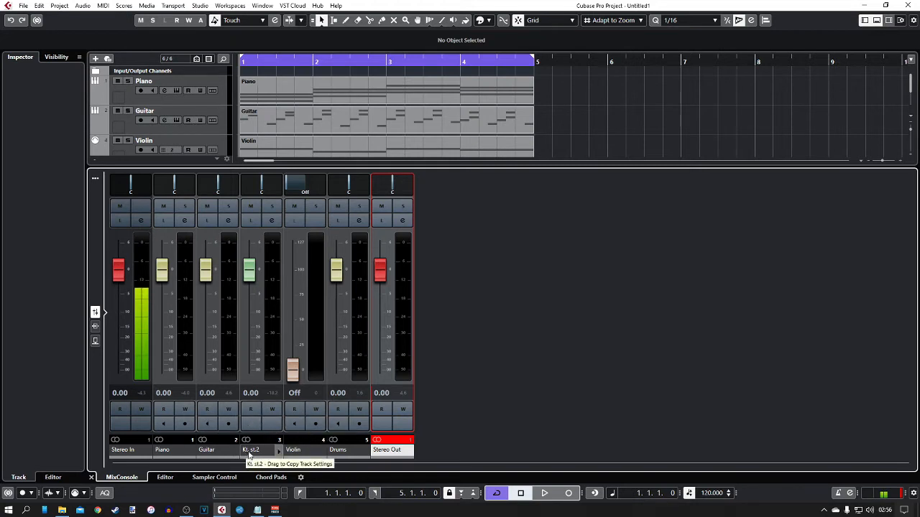
# - Examine which outputs are activated for the Kontakt instrument on the Guitar track
pyautogui.click(889, 20)
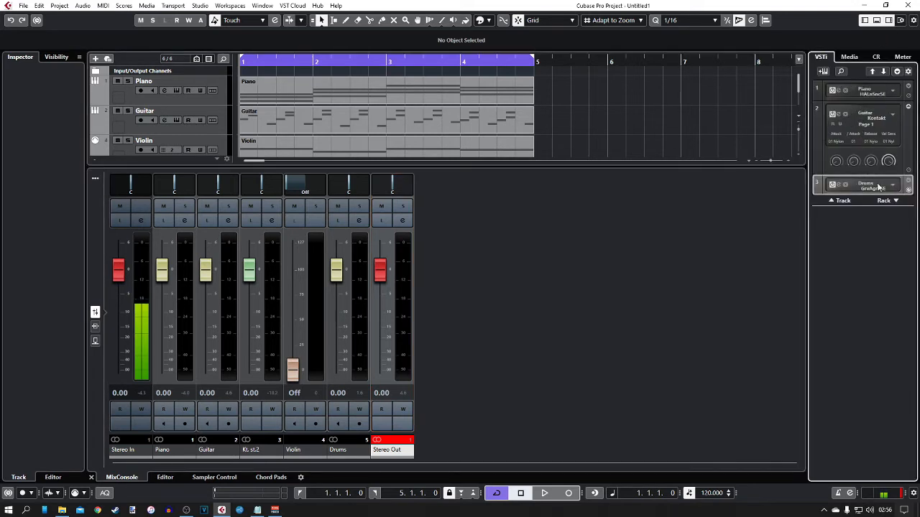
pyautogui.click(891, 119)
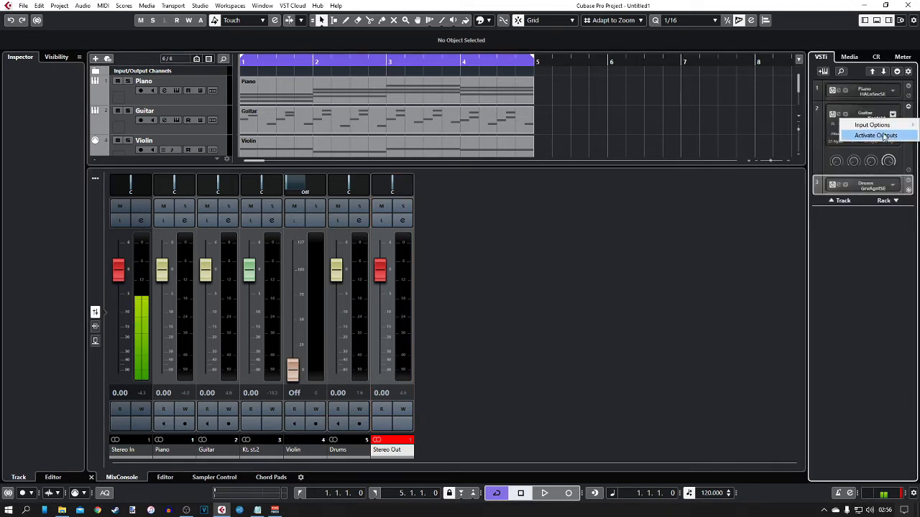
pyautogui.moveTo(884, 137)
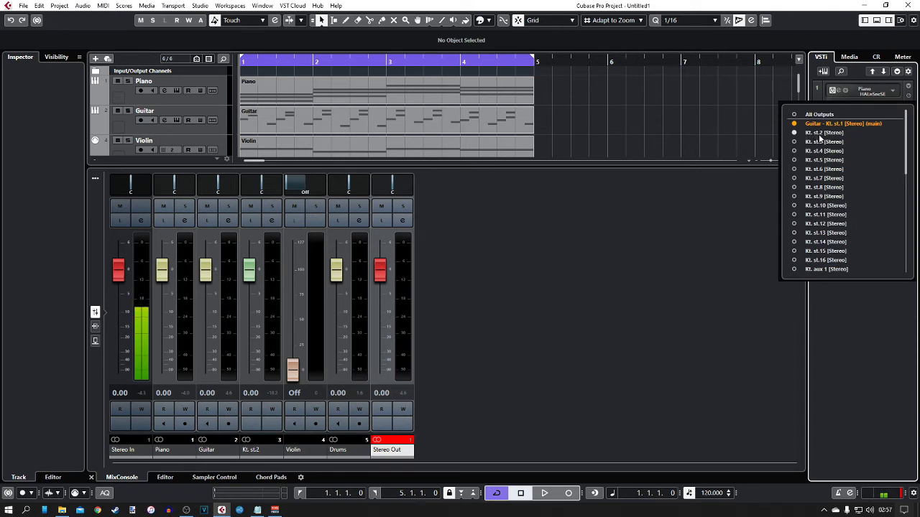
pyautogui.click(805, 25)
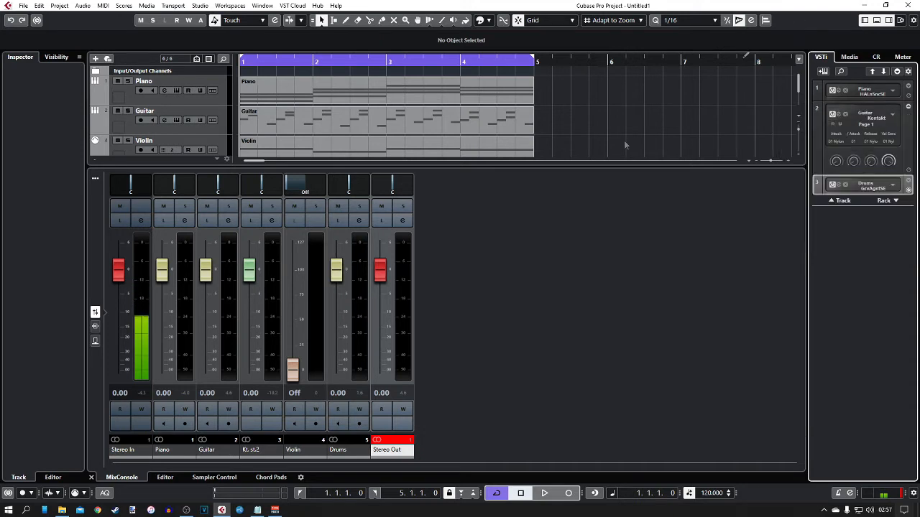
# - Rename the Kt. st.2 mixer channel as Violin and raise the Violin MIDI channel's fader to 100
pyautogui.click(253, 452)
pyautogui.doubleClick(253, 451)
pyautogui.write('Violin')
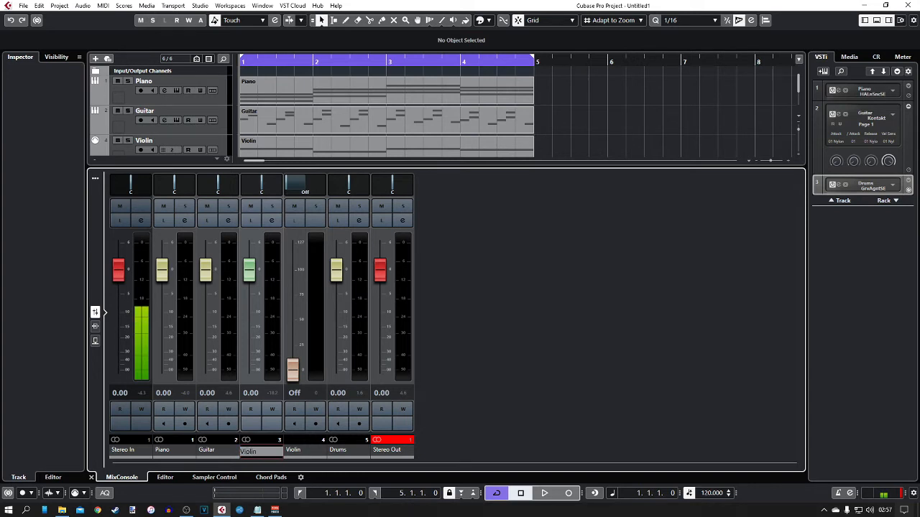
pyautogui.press('Return')
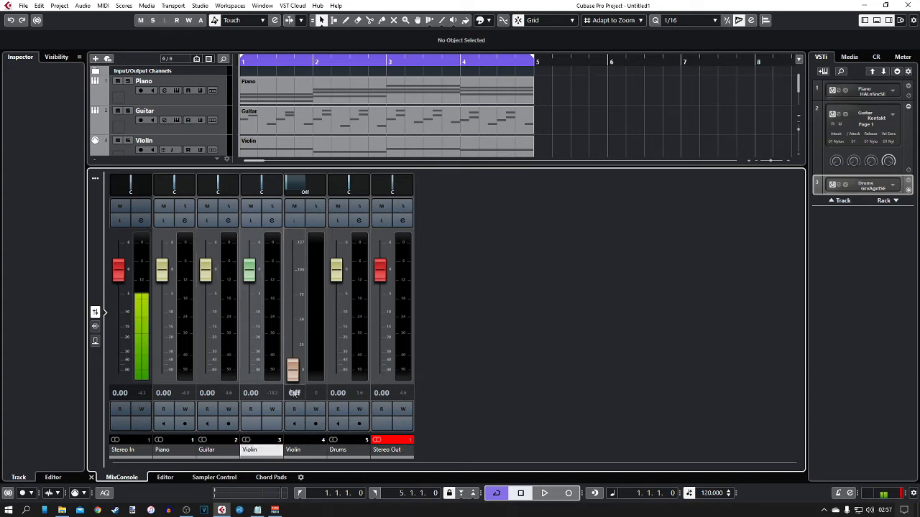
pyautogui.moveTo(289, 373); pyautogui.dragTo(303, 276)
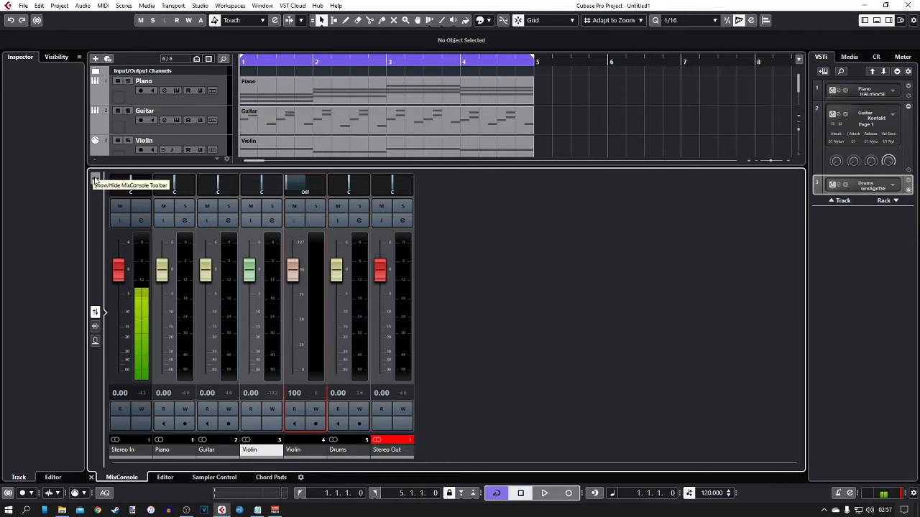
# - Filter the MIDI channels out of the MixConsole and hide the instrument rack
pyautogui.click(95, 179)
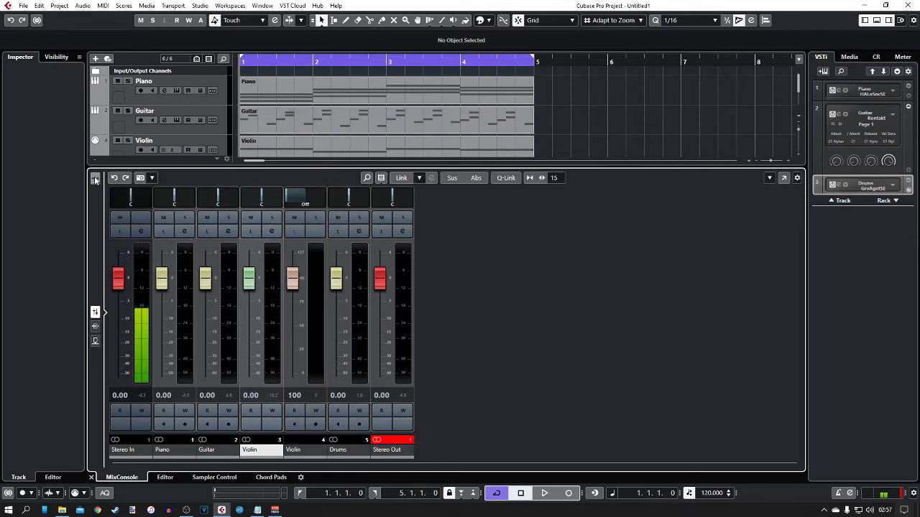
pyautogui.click(380, 178)
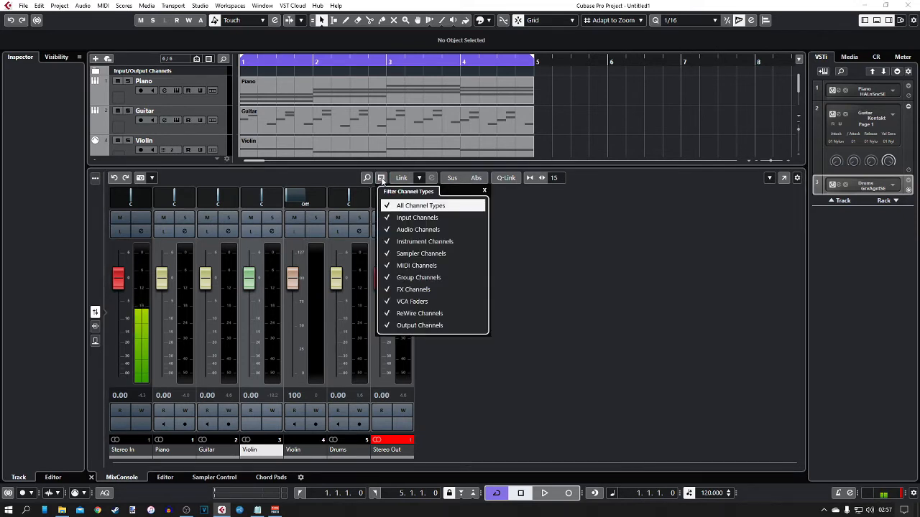
pyautogui.click(388, 266)
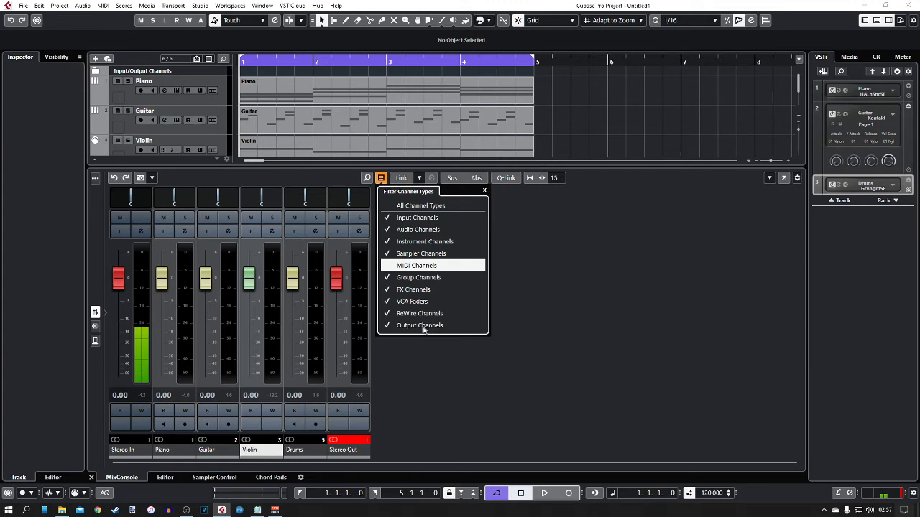
pyautogui.click(558, 308)
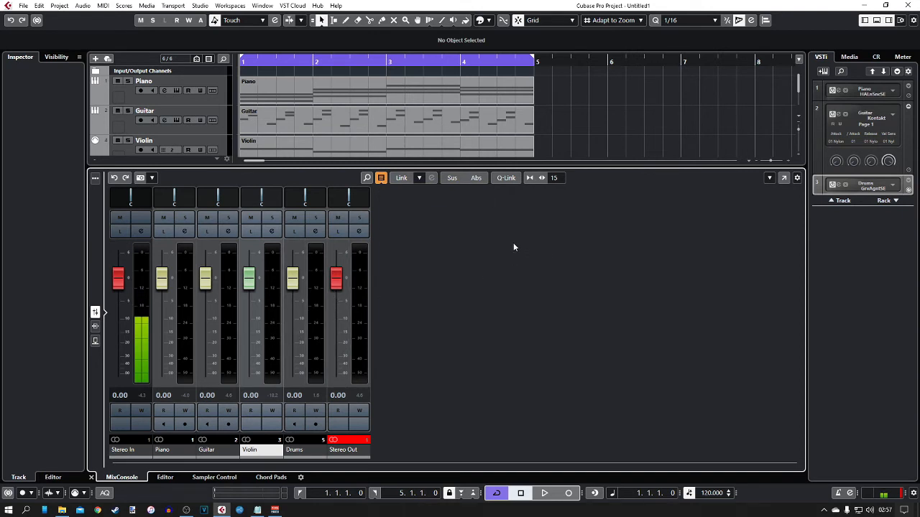
pyautogui.hotkey('ctrl', 'alt', 'r')
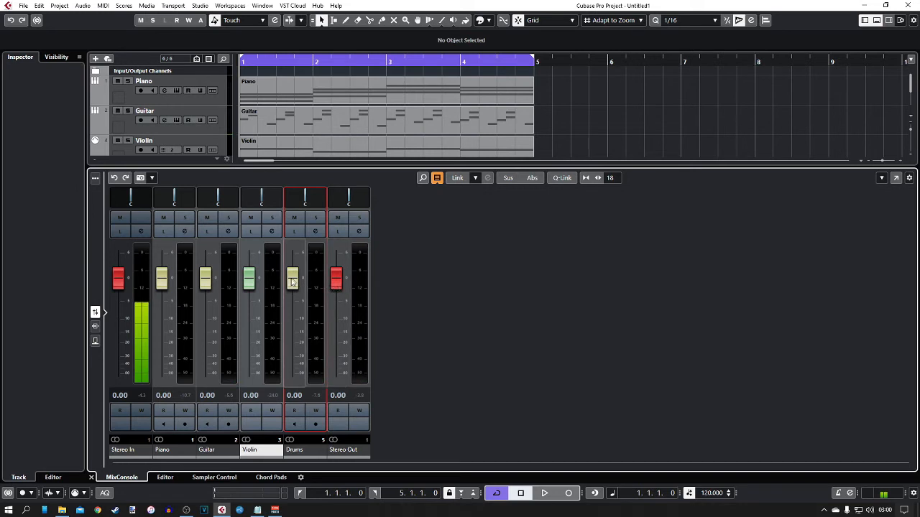
# - Lower the Drums, Violin, Guitar and Piano faders all the way to -∞
pyautogui.moveTo(292, 277); pyautogui.dragTo(294, 394)
pyautogui.moveTo(249, 277); pyautogui.dragTo(250, 397)
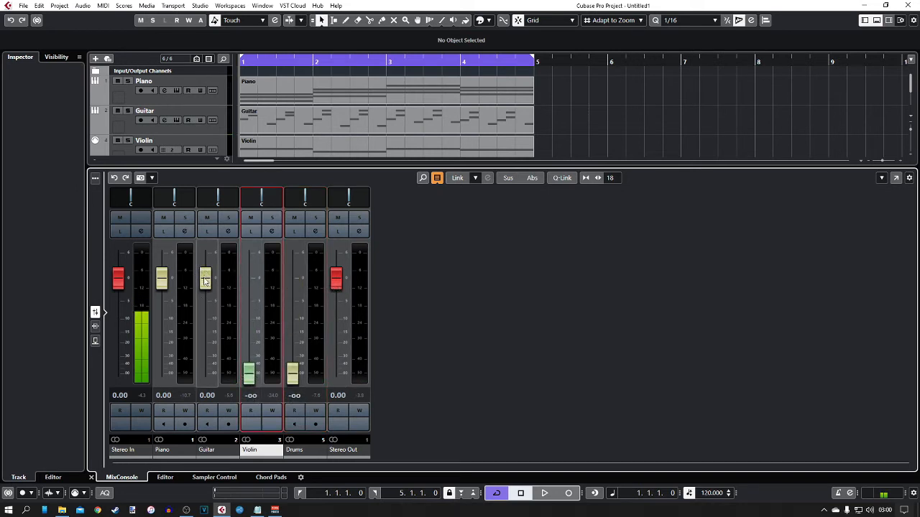
pyautogui.moveTo(206, 277); pyautogui.dragTo(205, 388)
pyautogui.moveTo(162, 277); pyautogui.dragTo(153, 422)
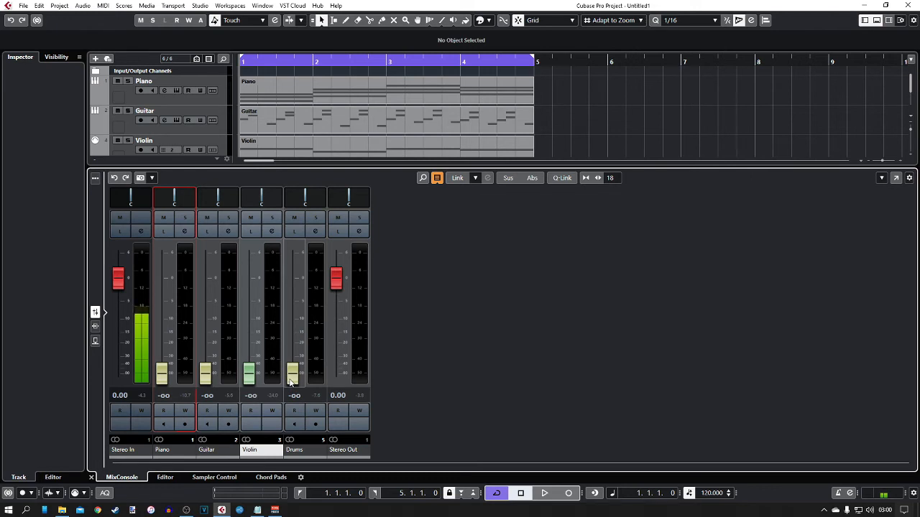
# - Start looped playback and raise the Drums fader to about -2.02 dB
pyautogui.press('space')
pyautogui.moveTo(290, 382); pyautogui.dragTo(293, 311)
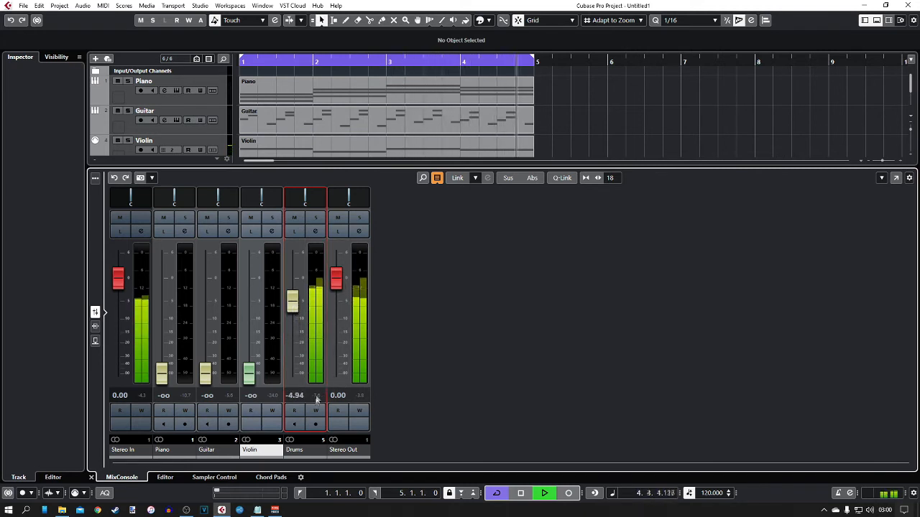
pyautogui.moveTo(292, 309); pyautogui.dragTo(294, 298)
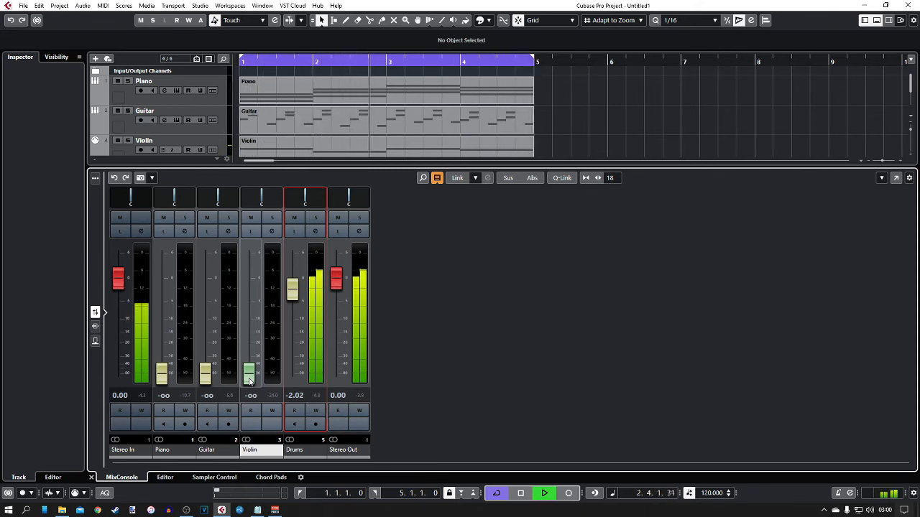
# - Play the loop and raise the Piano fader to about -3.77 dB against the drums, stopping playback once it is set
pyautogui.press('space')
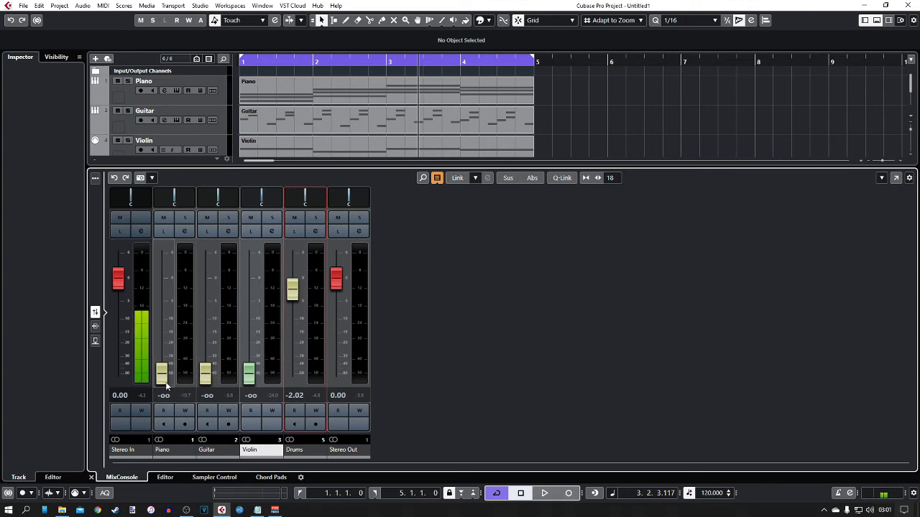
pyautogui.press('space')
pyautogui.moveTo(164, 386); pyautogui.dragTo(164, 314)
pyautogui.press('space')
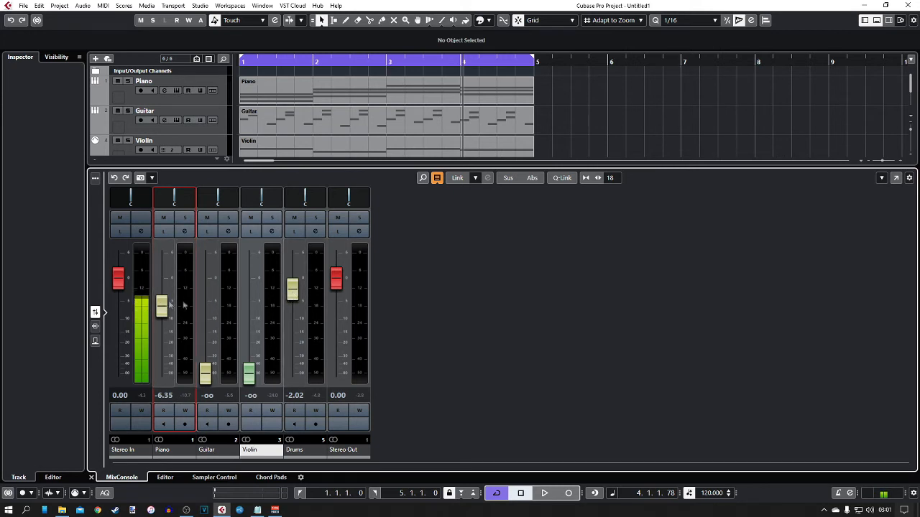
pyautogui.press('space')
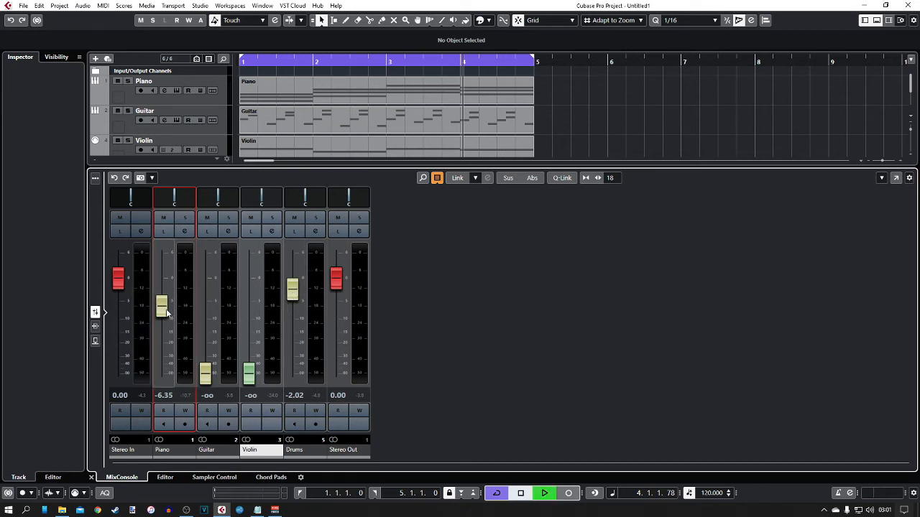
pyautogui.moveTo(167, 314); pyautogui.dragTo(167, 308)
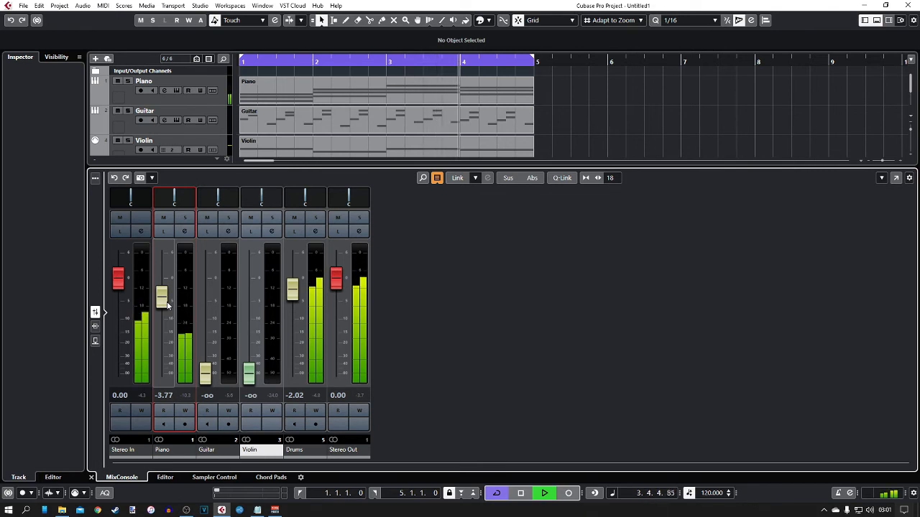
pyautogui.press('space')
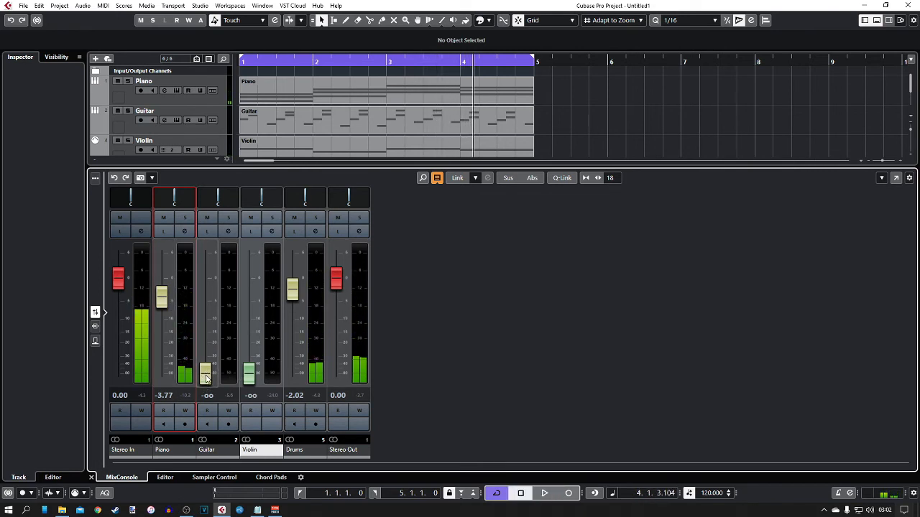
# - Resume looped playback, raise the Guitar fader to about -1.35 dB, and stop playback
pyautogui.press('space')
pyautogui.moveTo(205, 379); pyautogui.dragTo(213, 291)
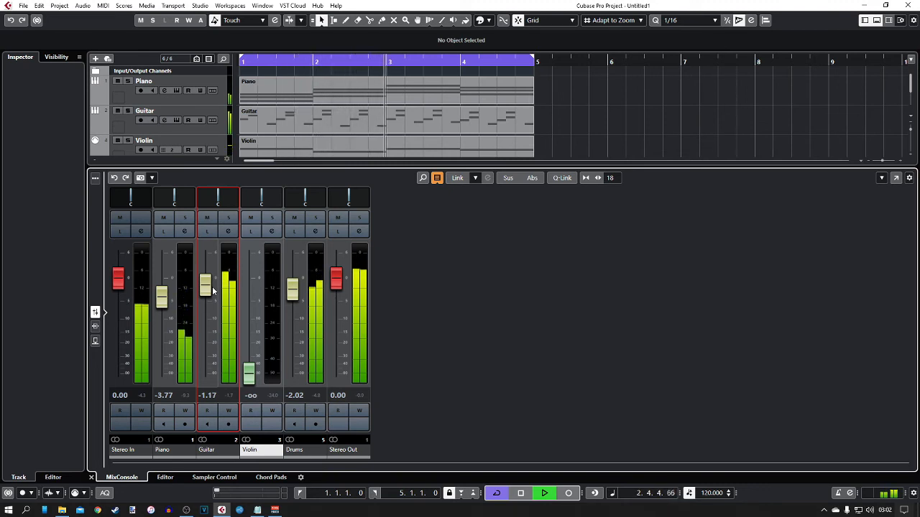
pyautogui.moveTo(213, 291); pyautogui.dragTo(213, 292)
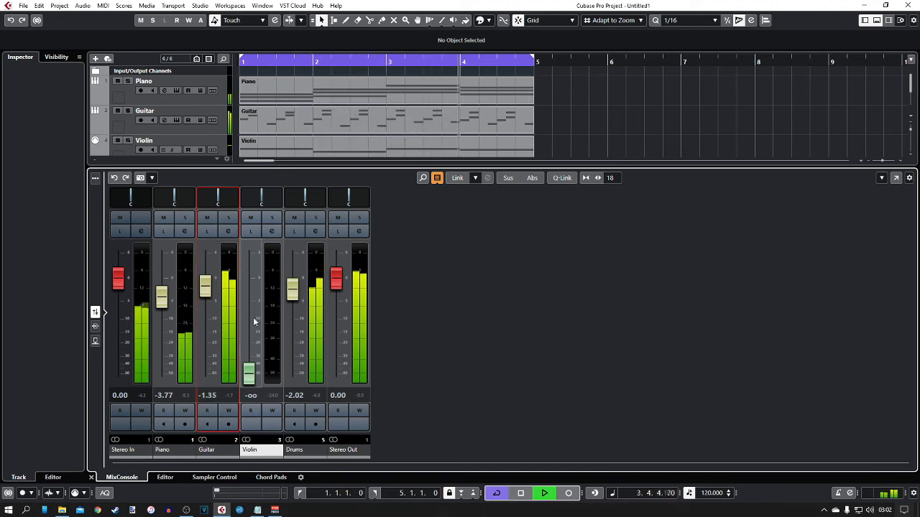
pyautogui.press('space')
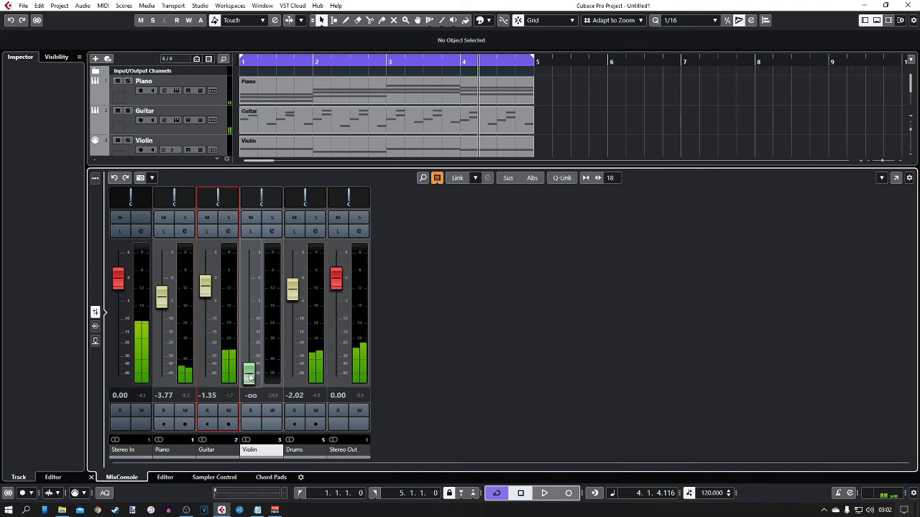
# - Bring in the violin during looped playback by raising the Violin fader to about -6.73 dB
pyautogui.moveTo(250, 381)
pyautogui.mouseDown()
pyautogui.moveTo(253, 332)
pyautogui.moveTo(256, 386)
pyautogui.mouseUp()
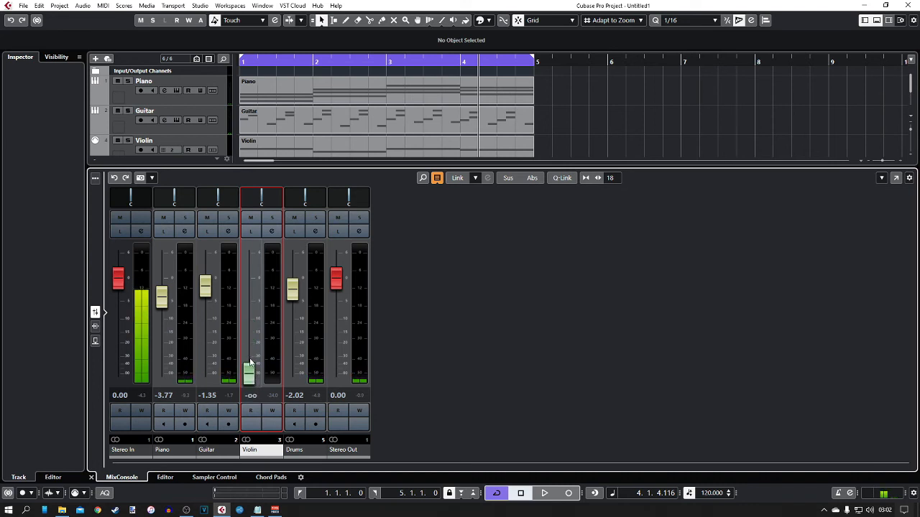
pyautogui.press('space')
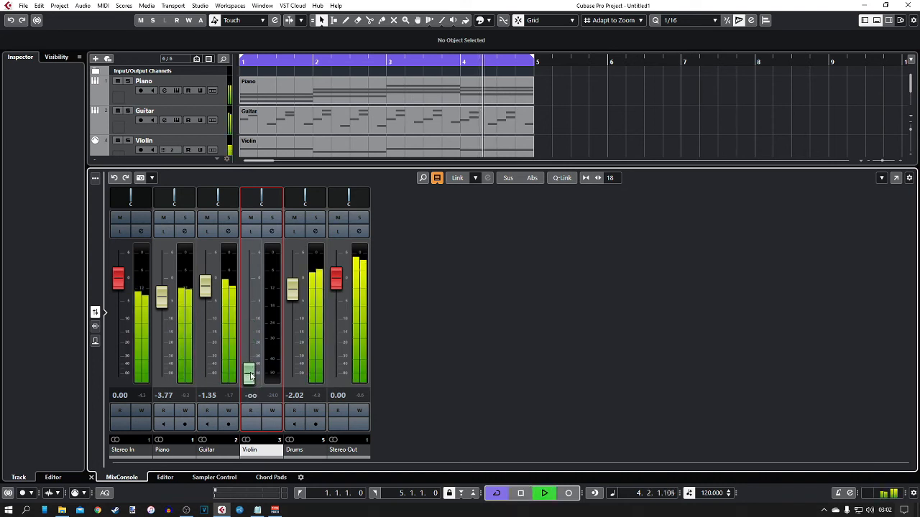
pyautogui.moveTo(250, 370); pyautogui.dragTo(252, 319)
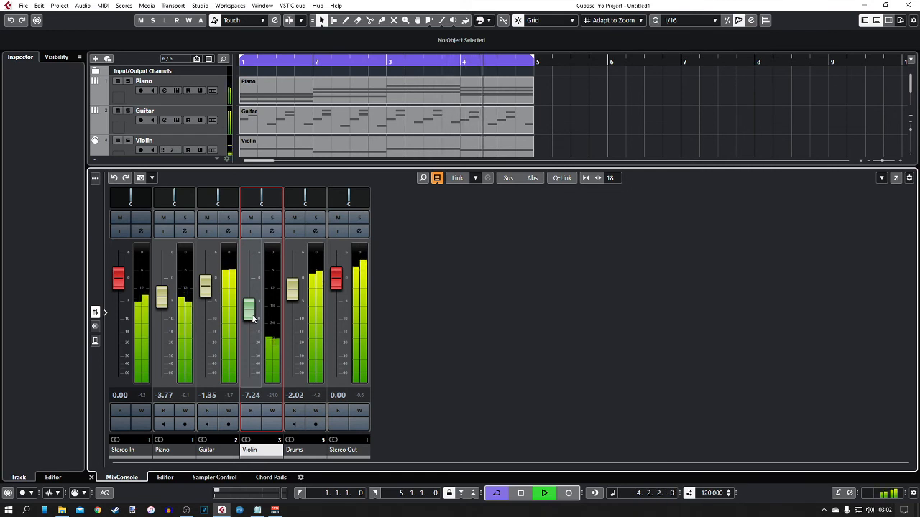
pyautogui.moveTo(253, 318); pyautogui.dragTo(253, 316)
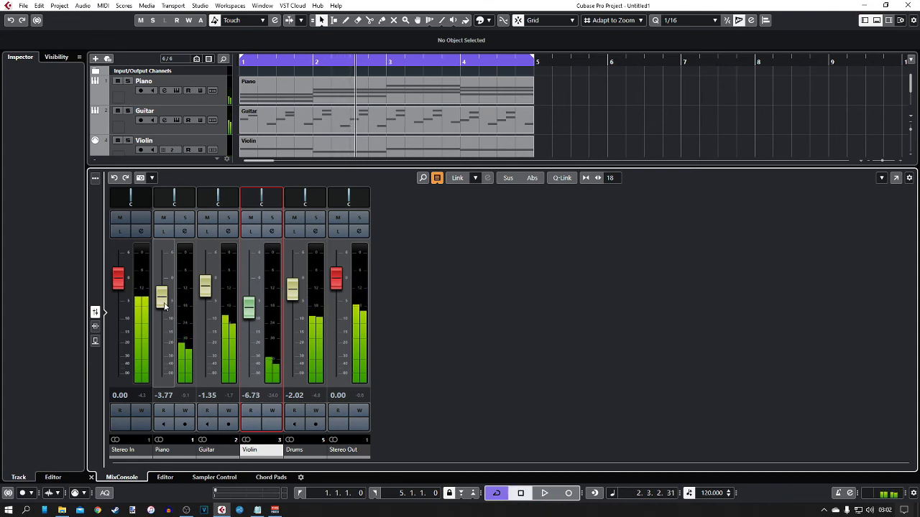
# - Fine-tune the Piano fader to about -4.27 dB and the Violin fader to about -6.48 dB during playback, finishing with playback stopped
pyautogui.moveTo(161, 305); pyautogui.dragTo(161, 300)
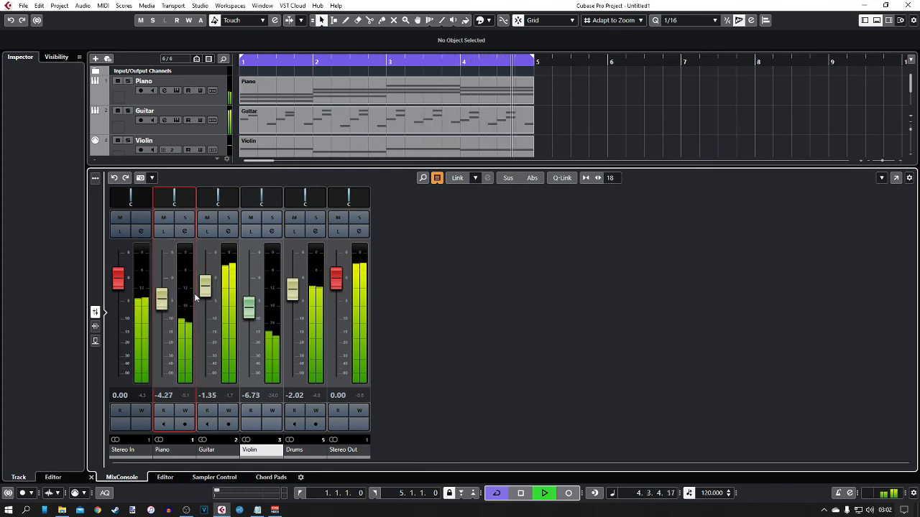
pyautogui.click(247, 312)
pyautogui.moveTo(248, 312); pyautogui.dragTo(247, 309)
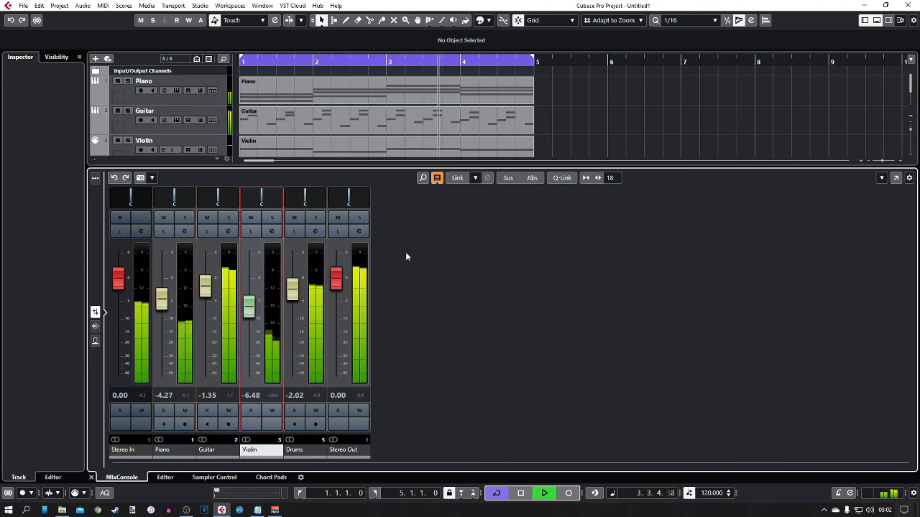
pyautogui.press('space')
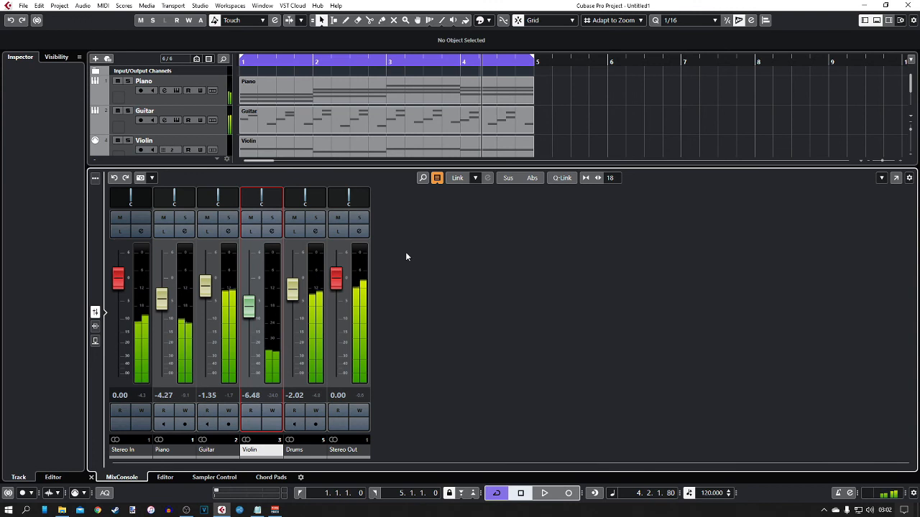